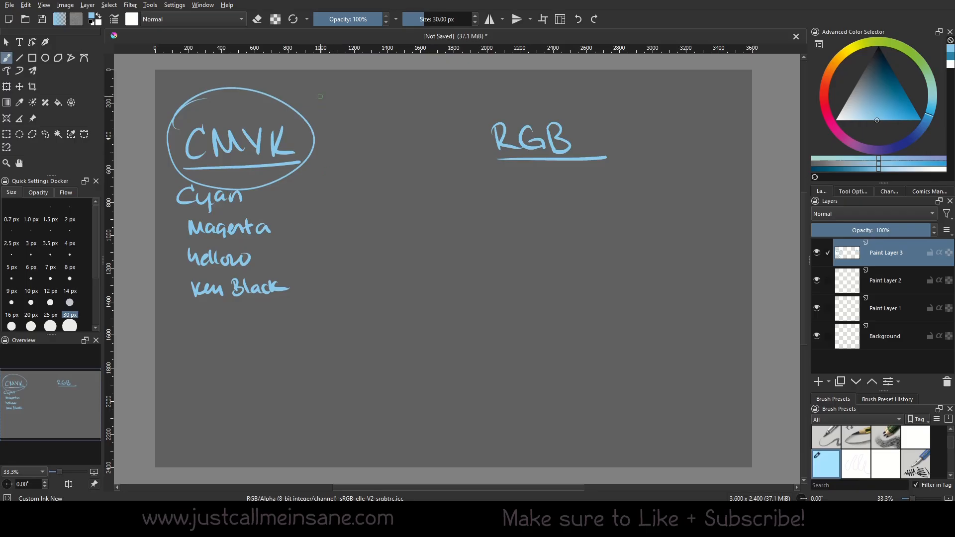
Pick a pink hue, then float the Advanced Color Selector over the canvas and enlarge it
{"action": "left_click_drag", "start_coordinate": [328, 96], "coordinate": [332, 104]}
{"action": "key", "text": "ctrl+z"}
{"action": "left_click", "coordinate": [830, 120]}
{"action": "left_click_drag", "start_coordinate": [837, 35], "coordinate": [360, 142]}
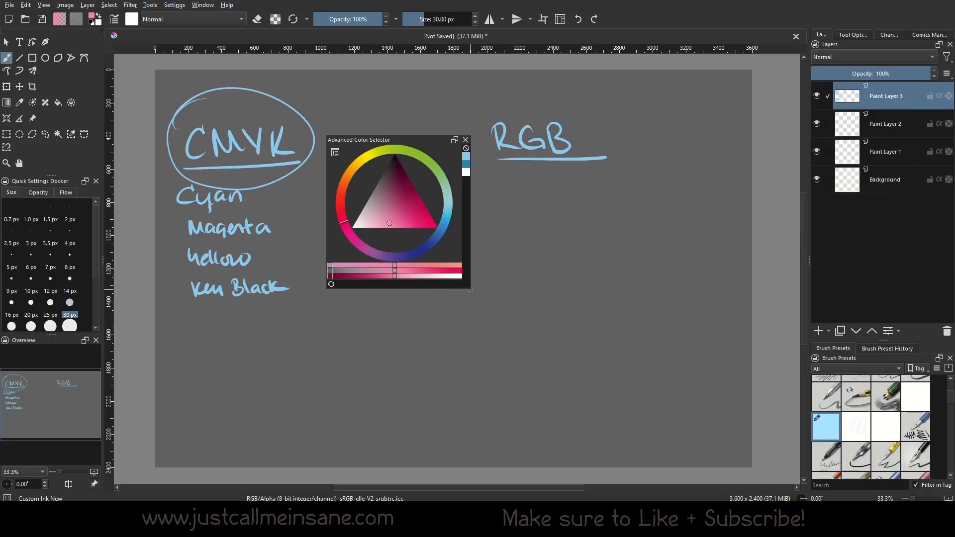
{"action": "left_click_drag", "start_coordinate": [471, 292], "coordinate": [547, 378]}
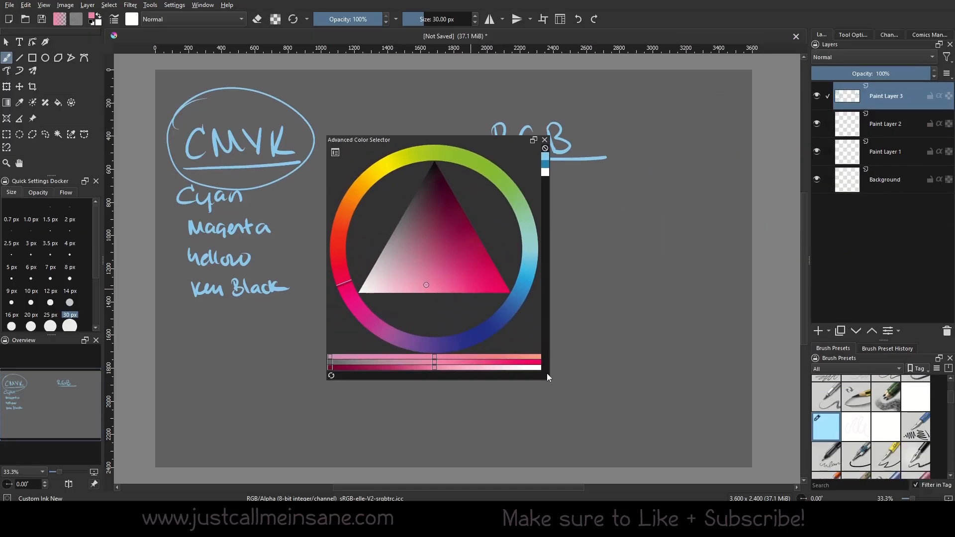
Keep CMYK/Alpha as the color selector's model and try out green and red hues on its wheel and triangle
{"action": "left_click", "coordinate": [336, 152]}
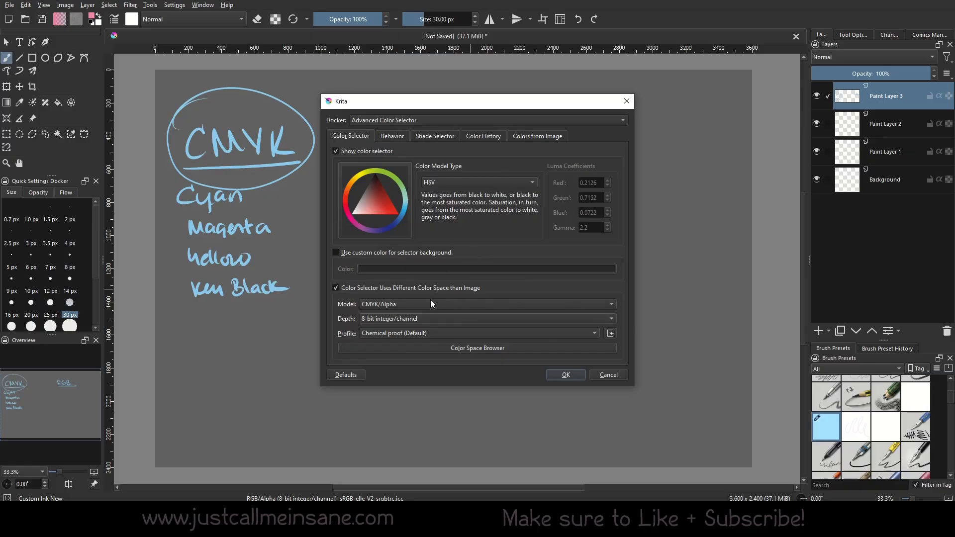
{"action": "left_click", "coordinate": [566, 375]}
{"action": "left_click_drag", "start_coordinate": [476, 255], "coordinate": [417, 242]}
{"action": "mouse_move", "coordinate": [413, 327]}
{"action": "left_mouse_down"}
{"action": "mouse_move", "coordinate": [404, 342]}
{"action": "mouse_move", "coordinate": [436, 345]}
{"action": "mouse_move", "coordinate": [389, 333]}
{"action": "mouse_move", "coordinate": [441, 344]}
{"action": "mouse_move", "coordinate": [397, 345]}
{"action": "mouse_move", "coordinate": [428, 354]}
{"action": "mouse_move", "coordinate": [406, 353]}
{"action": "mouse_move", "coordinate": [387, 341]}
{"action": "mouse_move", "coordinate": [442, 348]}
{"action": "mouse_move", "coordinate": [384, 344]}
{"action": "mouse_move", "coordinate": [410, 339]}
{"action": "left_mouse_up"}
{"action": "mouse_move", "coordinate": [532, 234]}
{"action": "left_mouse_down"}
{"action": "mouse_move", "coordinate": [510, 167]}
{"action": "mouse_move", "coordinate": [541, 228]}
{"action": "mouse_move", "coordinate": [526, 169]}
{"action": "left_mouse_up"}
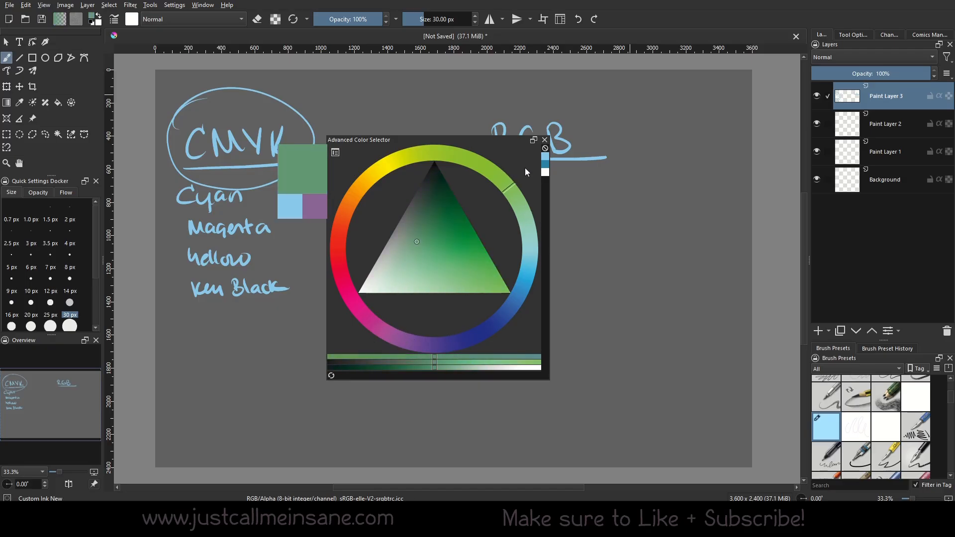
{"action": "left_click", "coordinate": [339, 255]}
{"action": "mouse_move", "coordinate": [433, 202]}
{"action": "left_mouse_down"}
{"action": "mouse_move", "coordinate": [464, 258]}
{"action": "mouse_move", "coordinate": [500, 266]}
{"action": "mouse_move", "coordinate": [521, 294]}
{"action": "left_mouse_up"}
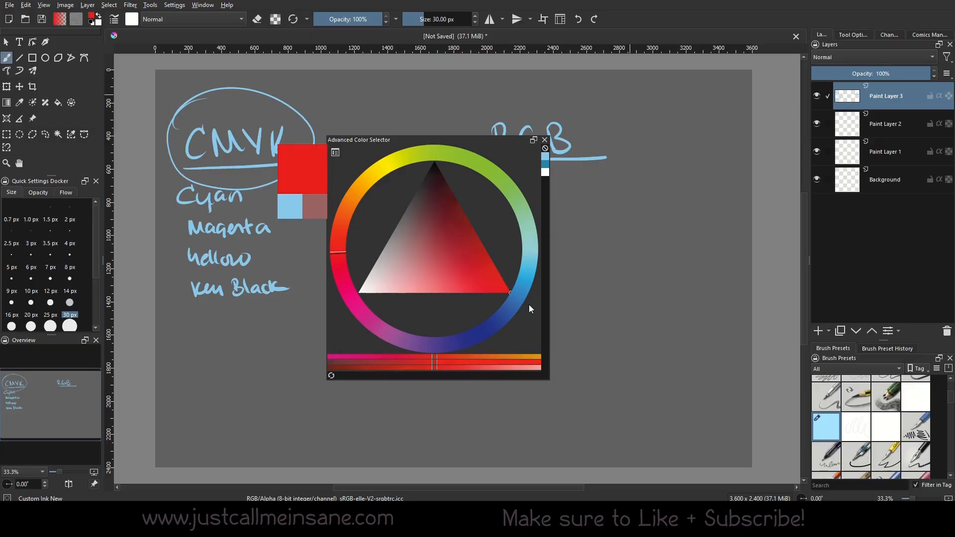
{"action": "left_click", "coordinate": [480, 263]}
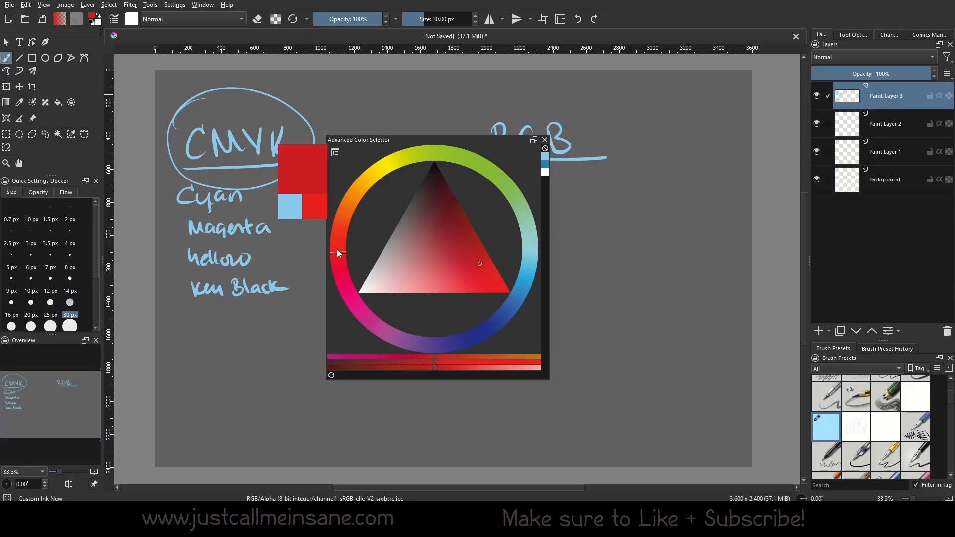
{"action": "left_click_drag", "start_coordinate": [338, 252], "coordinate": [348, 252]}
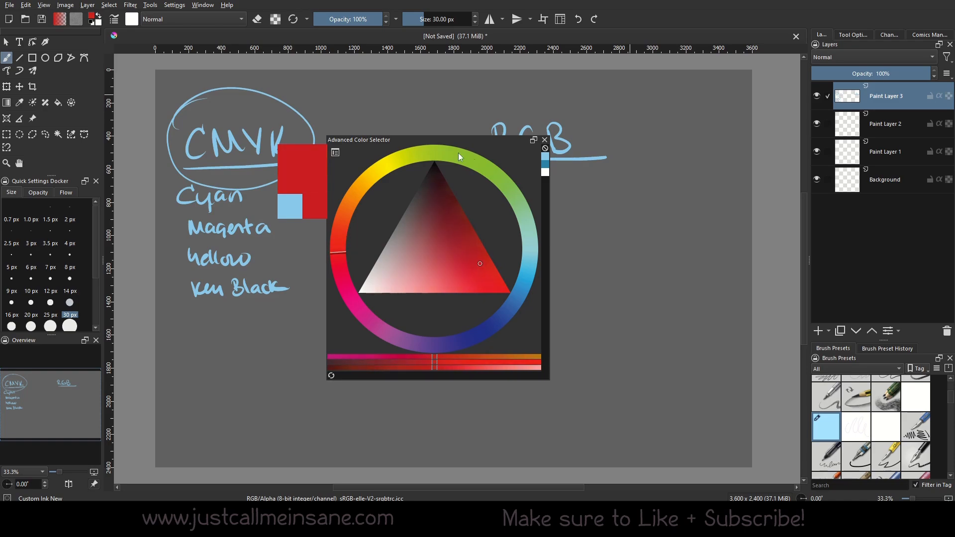
Switch the color selector's model to RGB/Alpha and pick a bright green
{"action": "left_click", "coordinate": [335, 152]}
{"action": "left_click", "coordinate": [415, 318]}
{"action": "left_click", "coordinate": [422, 336]}
{"action": "left_click", "coordinate": [567, 376]}
{"action": "mouse_move", "coordinate": [402, 337]}
{"action": "left_mouse_down"}
{"action": "mouse_move", "coordinate": [377, 333]}
{"action": "mouse_move", "coordinate": [407, 334]}
{"action": "left_mouse_up"}
{"action": "left_click_drag", "start_coordinate": [431, 290], "coordinate": [449, 314]}
{"action": "left_click_drag", "start_coordinate": [523, 229], "coordinate": [510, 188]}
{"action": "left_click_drag", "start_coordinate": [467, 292], "coordinate": [482, 297]}
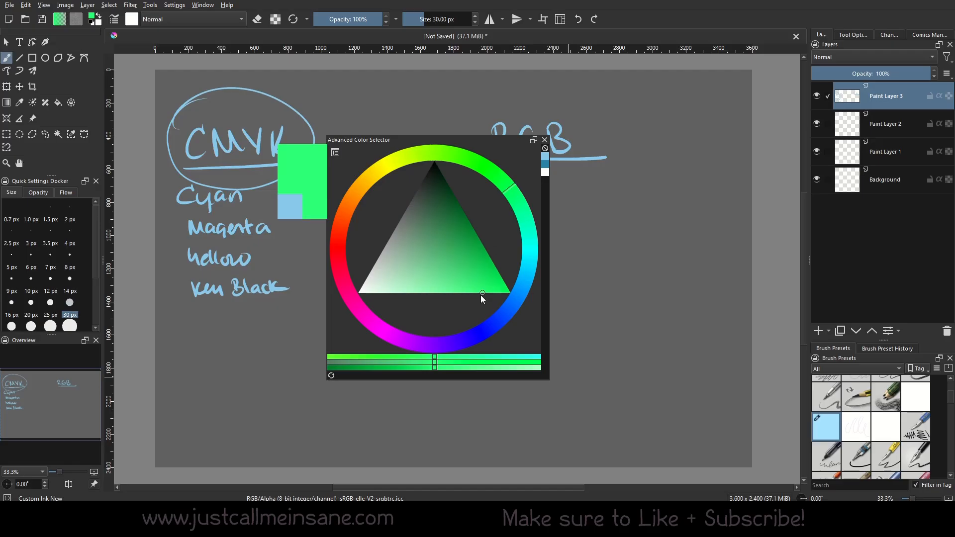
Move the color selector clear of the RGB heading and sample the light blue from the CMYK lettering
{"action": "left_click_drag", "start_coordinate": [481, 141], "coordinate": [769, 170]}
{"action": "left_click_drag", "start_coordinate": [462, 257], "coordinate": [399, 278]}
{"action": "right_click", "coordinate": [403, 274]}
{"action": "right_click", "coordinate": [464, 309]}
{"action": "left_click", "coordinate": [218, 165], "text": "ctrl"}
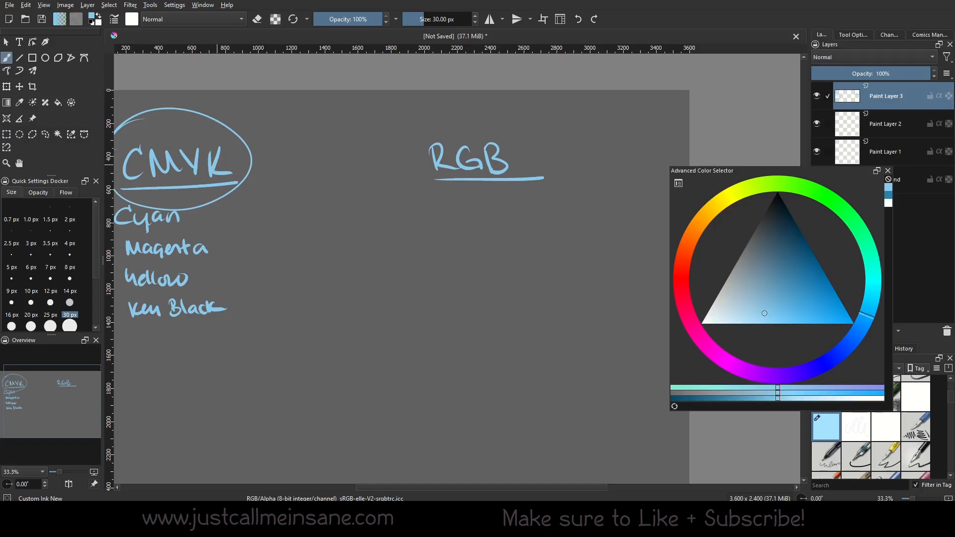
Handwrite the list Red, Green, Blue beneath the underlined RGB heading
{"action": "mouse_move", "coordinate": [419, 193]}
{"action": "left_mouse_down"}
{"action": "mouse_move", "coordinate": [422, 213]}
{"action": "mouse_move", "coordinate": [432, 213]}
{"action": "left_mouse_up"}
{"action": "mouse_move", "coordinate": [434, 206]}
{"action": "left_mouse_down"}
{"action": "mouse_move", "coordinate": [459, 201]}
{"action": "mouse_move", "coordinate": [442, 246]}
{"action": "mouse_move", "coordinate": [497, 245]}
{"action": "left_mouse_up"}
{"action": "mouse_move", "coordinate": [426, 264]}
{"action": "left_mouse_down"}
{"action": "mouse_move", "coordinate": [447, 262]}
{"action": "mouse_move", "coordinate": [464, 281]}
{"action": "mouse_move", "coordinate": [499, 275]}
{"action": "left_mouse_up"}
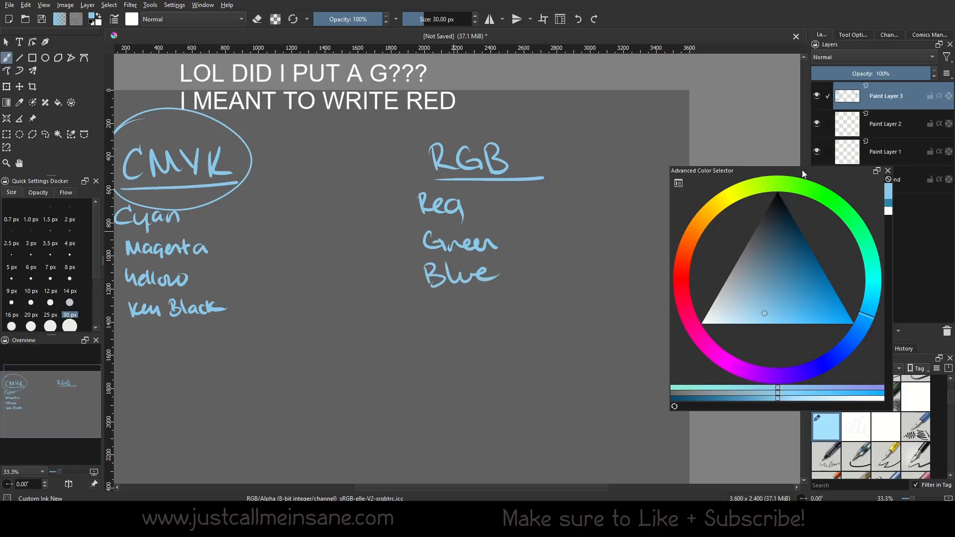
Bring the color selector over the canvas, point out its red, blue and green hues, and move it aside again
{"action": "left_click_drag", "start_coordinate": [727, 172], "coordinate": [418, 151]}
{"action": "left_click", "coordinate": [379, 253]}
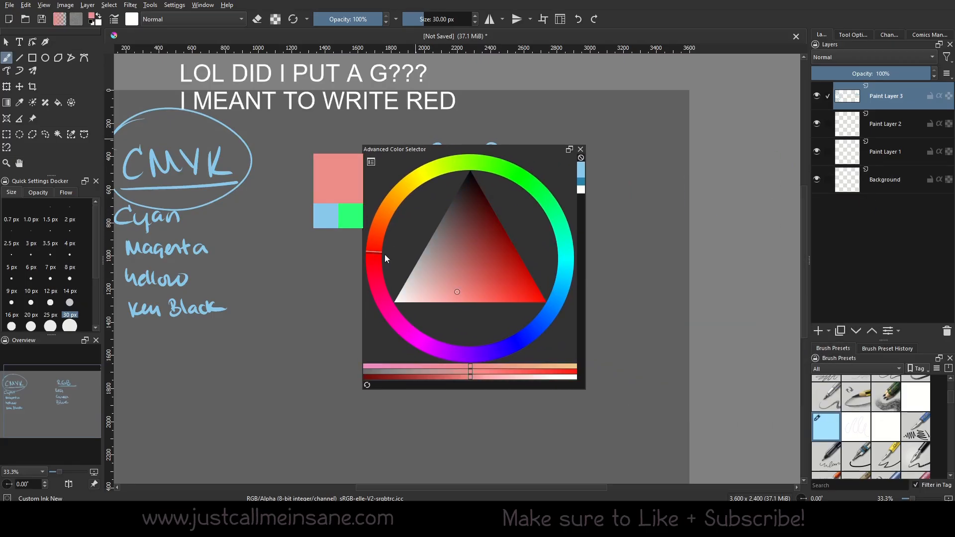
{"action": "left_click", "coordinate": [525, 343]}
{"action": "left_click", "coordinate": [523, 172]}
{"action": "left_click", "coordinate": [371, 250]}
{"action": "left_click_drag", "start_coordinate": [461, 150], "coordinate": [744, 148]}
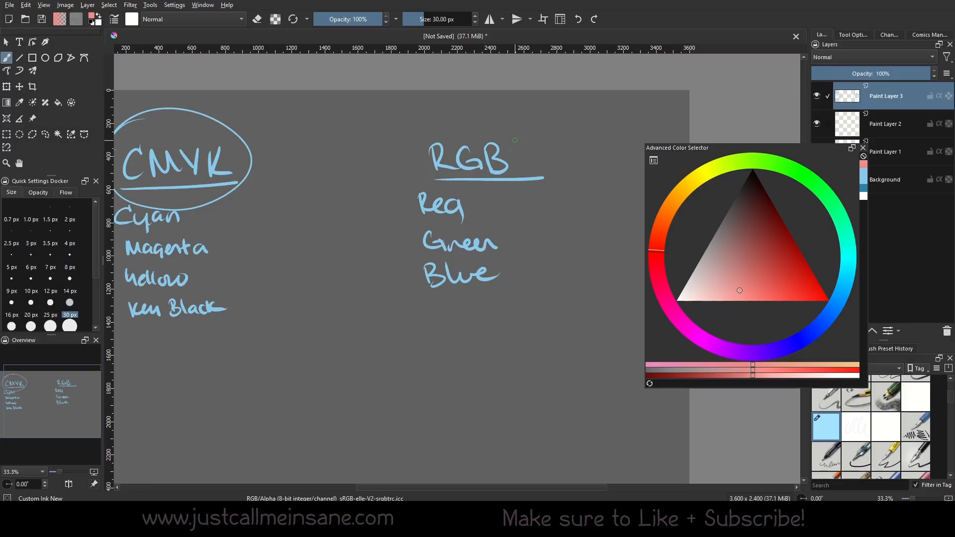
Return to the light blue color and the 30 px Custom Ink brush
{"action": "right_click", "coordinate": [508, 235]}
{"action": "right_click", "coordinate": [565, 276]}
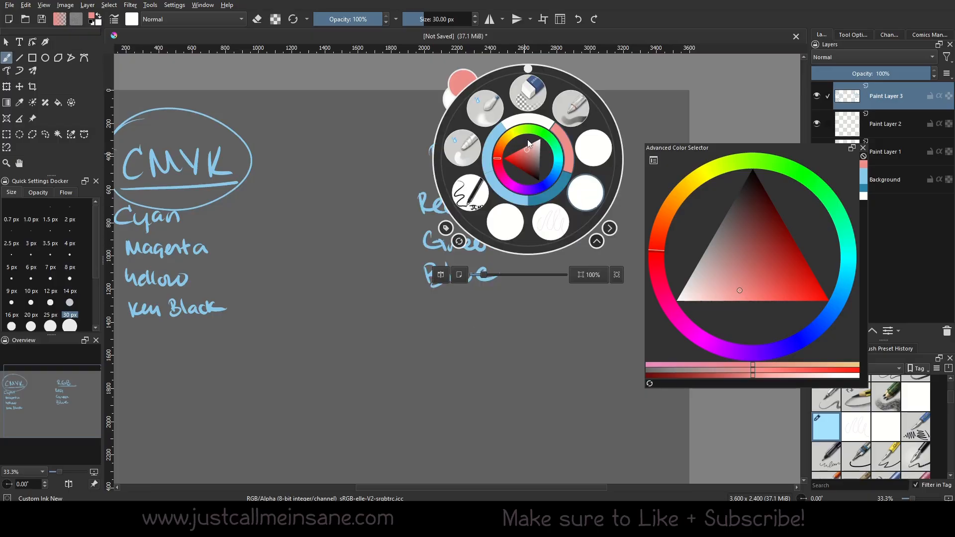
{"action": "right_click", "coordinate": [528, 159]}
{"action": "left_click_drag", "start_coordinate": [295, 347], "coordinate": [329, 329]}
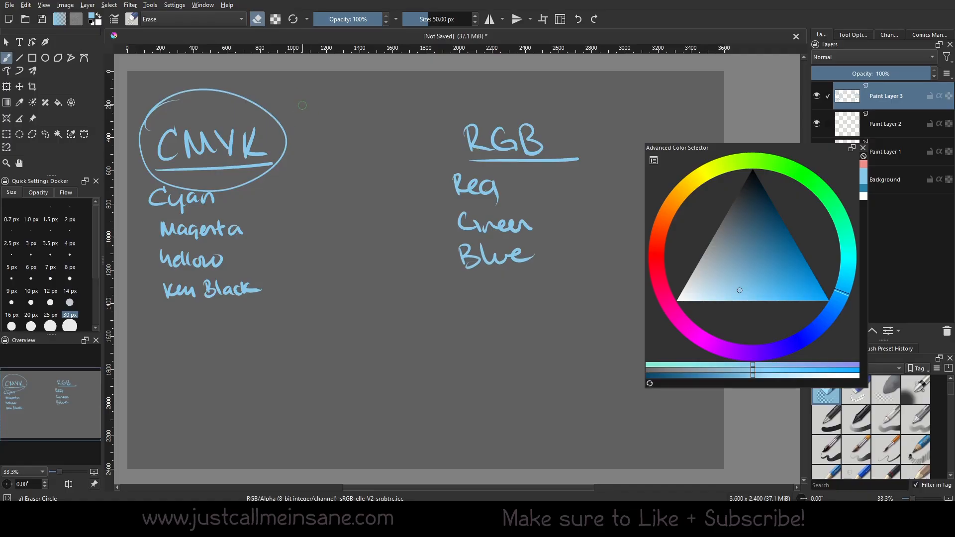
{"action": "right_click", "coordinate": [297, 187]}
{"action": "left_click", "coordinate": [354, 221]}
{"action": "mouse_move", "coordinate": [312, 102]}
{"action": "left_mouse_down"}
{"action": "mouse_move", "coordinate": [291, 120]}
{"action": "mouse_move", "coordinate": [292, 108]}
{"action": "mouse_move", "coordinate": [312, 120]}
{"action": "left_mouse_up"}
{"action": "key", "text": "ctrl+z"}
{"action": "key", "text": "ctrl+z"}
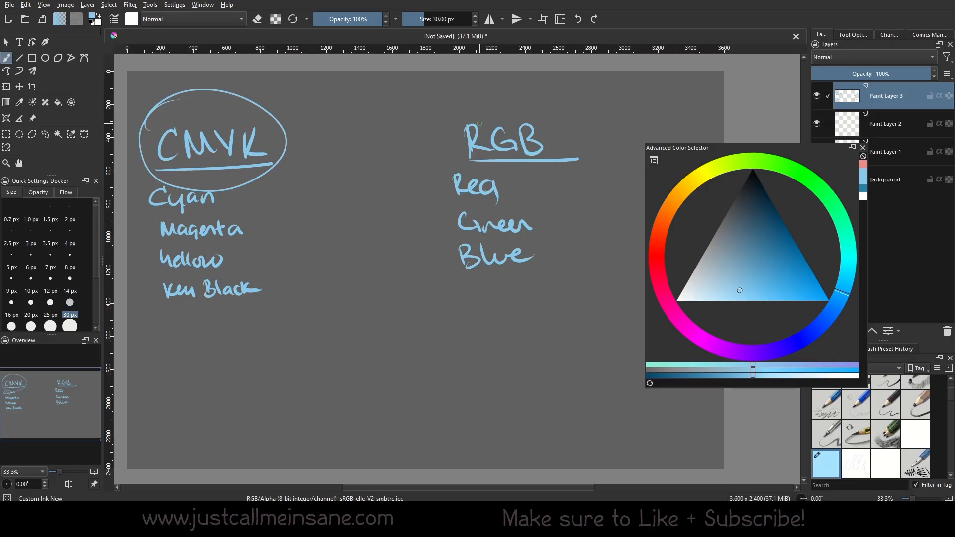
{"action": "mouse_move", "coordinate": [505, 92]}
{"action": "left_mouse_down"}
{"action": "mouse_move", "coordinate": [506, 117]}
{"action": "mouse_move", "coordinate": [515, 93]}
{"action": "left_mouse_up"}
{"action": "key", "text": "ctrl+z"}
{"action": "key", "text": "ctrl+z"}
Convert the image to the CMYK/Alpha color space at 8-bit integer/channel with the Chemical proof profile
{"action": "left_click_drag", "start_coordinate": [666, 146], "coordinate": [602, 108]}
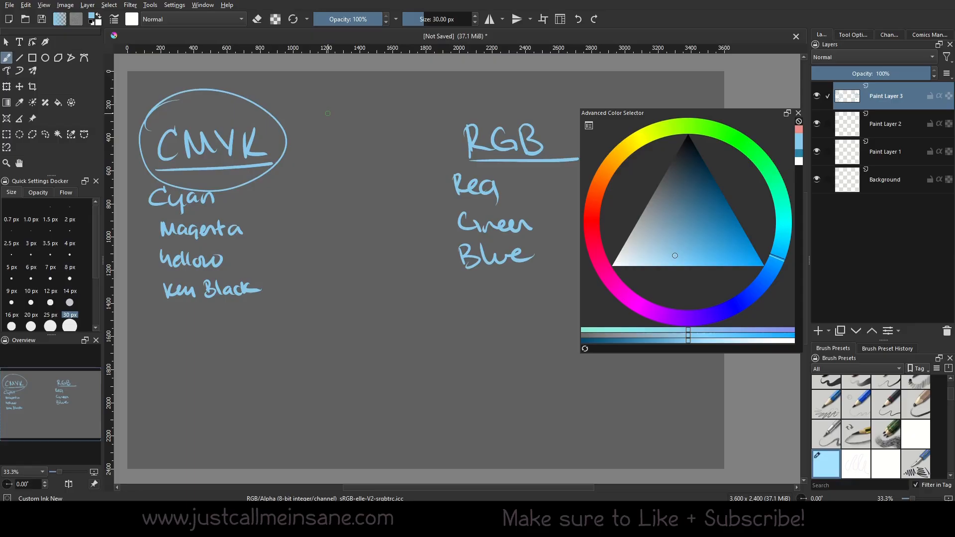
{"action": "left_click", "coordinate": [67, 6]}
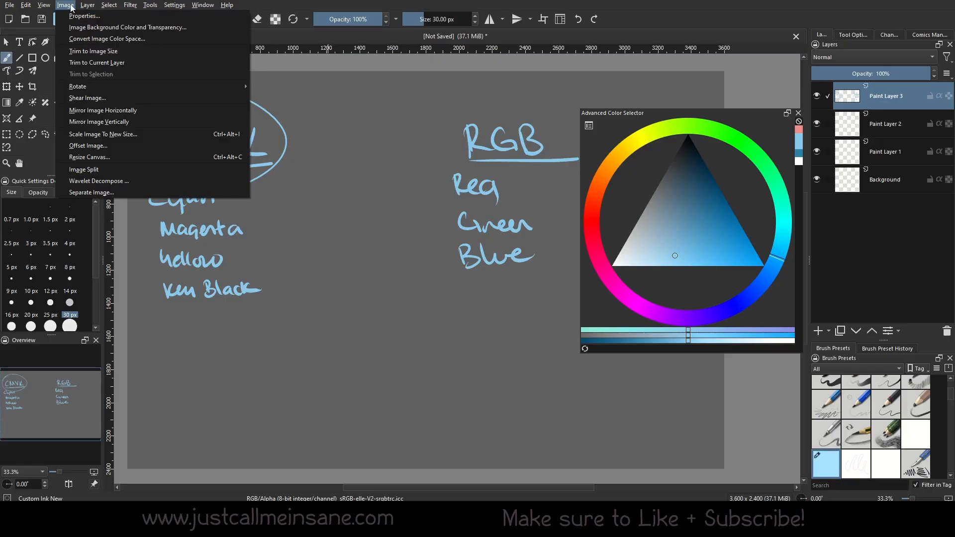
{"action": "left_click", "coordinate": [87, 19]}
{"action": "left_click", "coordinate": [469, 172]}
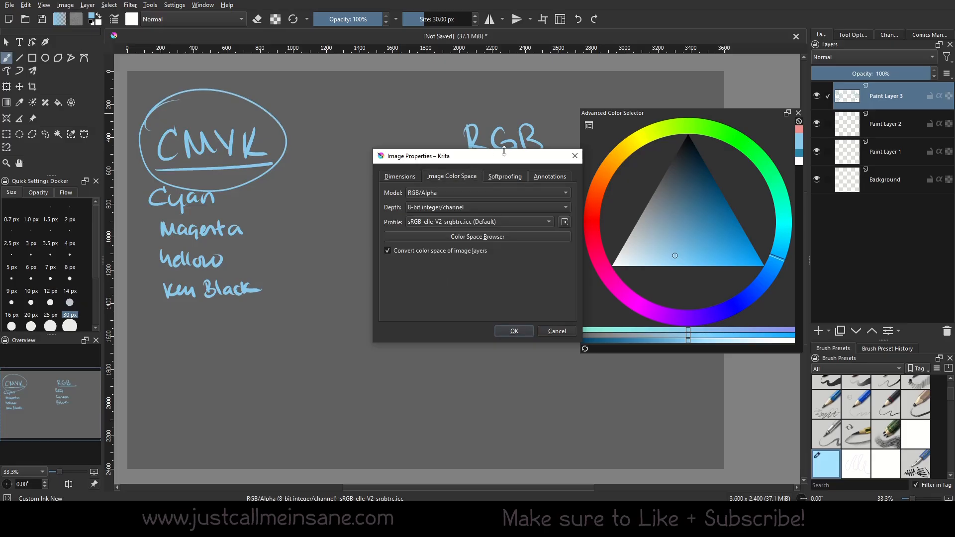
{"action": "left_click_drag", "start_coordinate": [484, 158], "coordinate": [360, 232]}
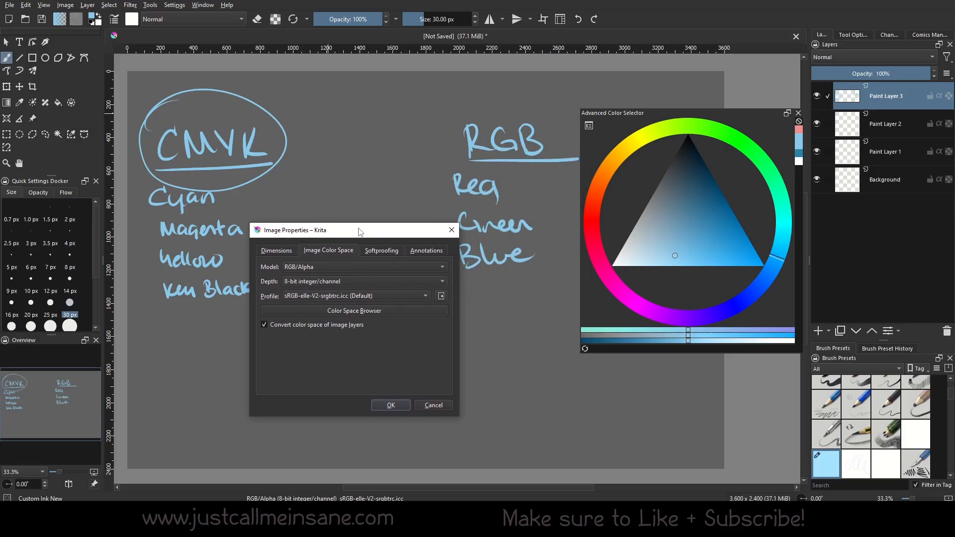
{"action": "left_click", "coordinate": [347, 264]}
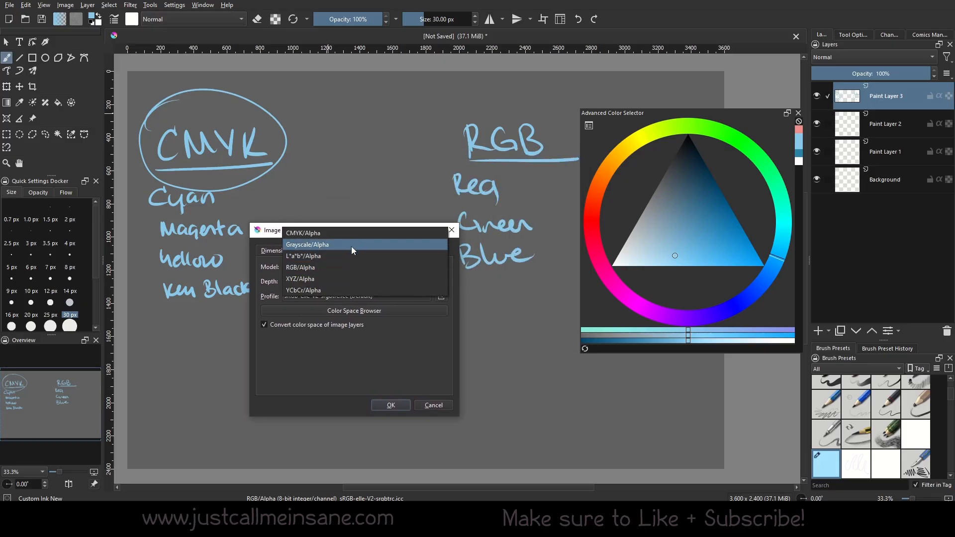
{"action": "left_click", "coordinate": [354, 231]}
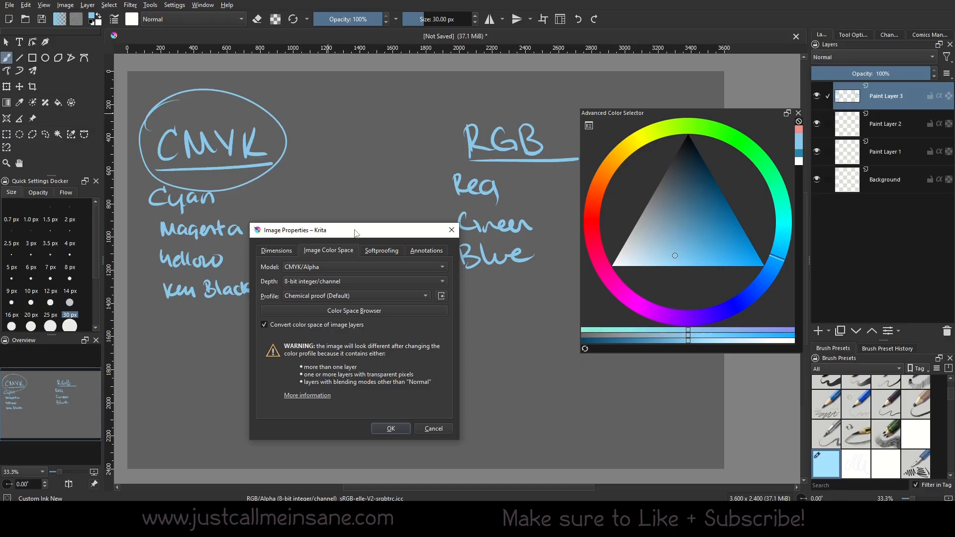
{"action": "left_click", "coordinate": [402, 430]}
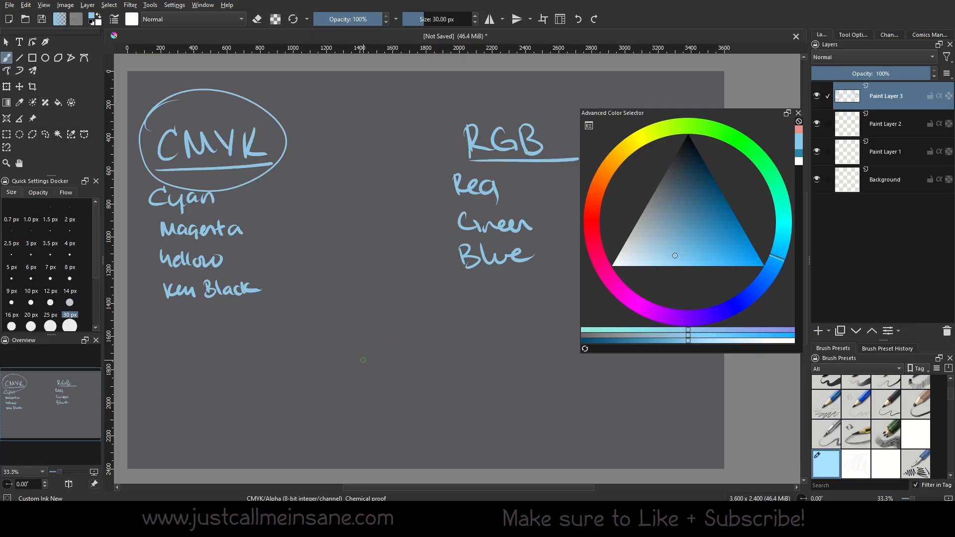
Set the color selector's own color space model to CMYK/Alpha and reposition the floating selector
{"action": "left_click", "coordinate": [590, 126]}
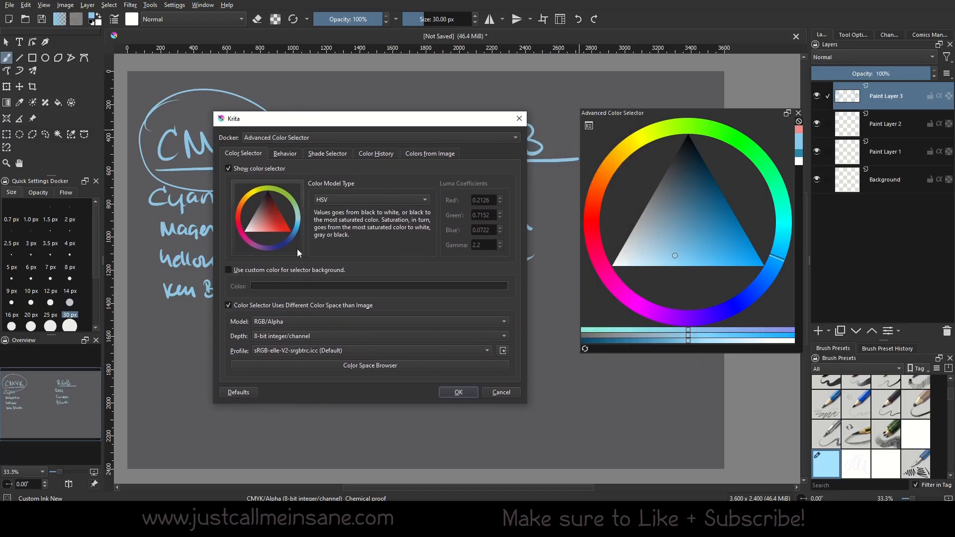
{"action": "left_click", "coordinate": [321, 322]}
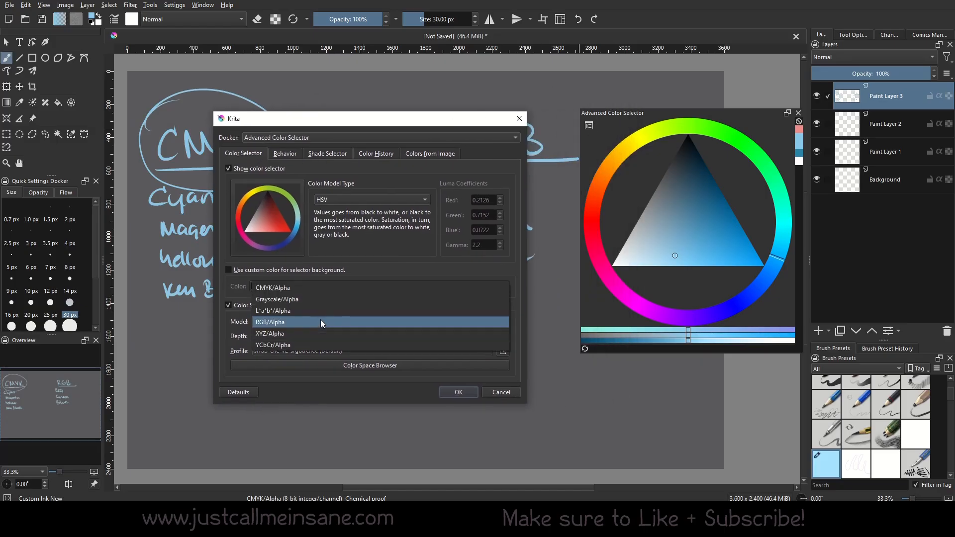
{"action": "left_click", "coordinate": [326, 286]}
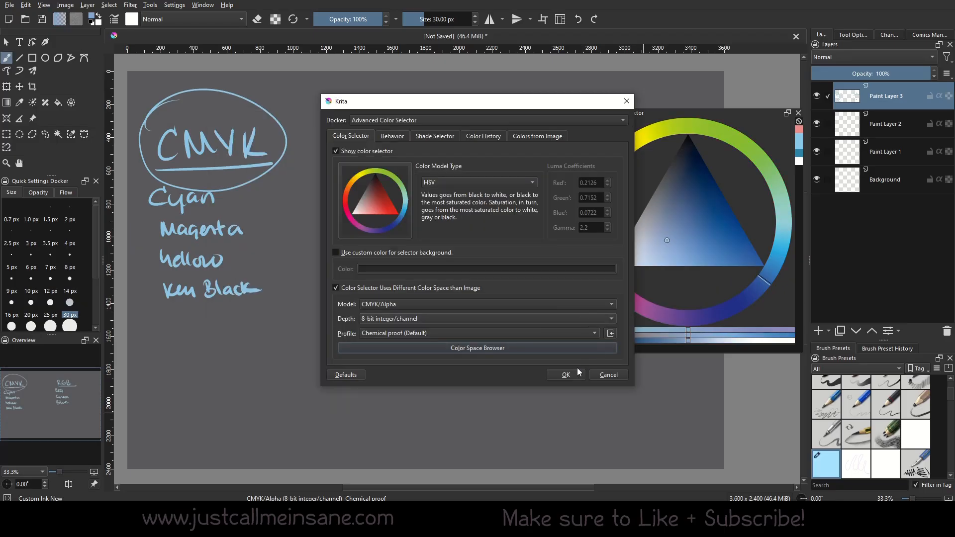
{"action": "left_click", "coordinate": [571, 373]}
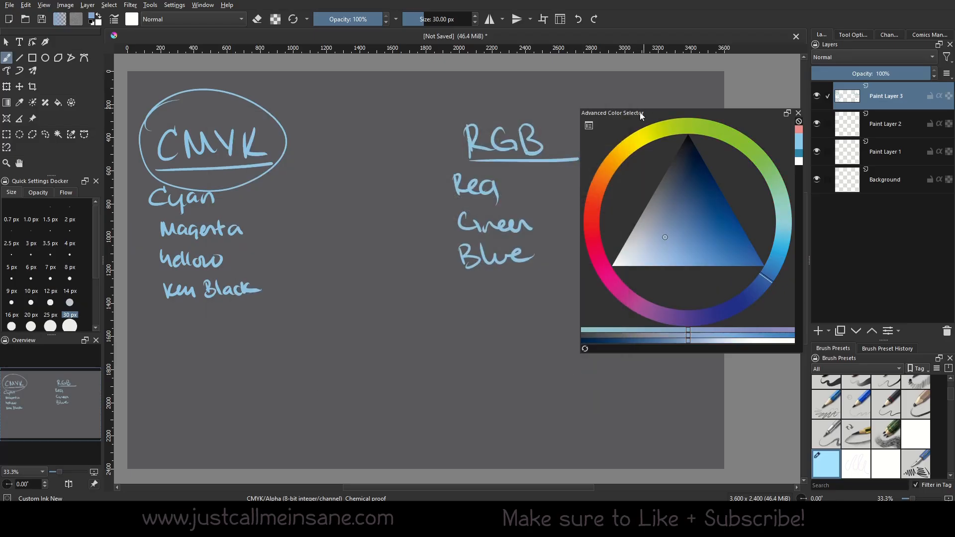
{"action": "left_click_drag", "start_coordinate": [635, 114], "coordinate": [523, 131]}
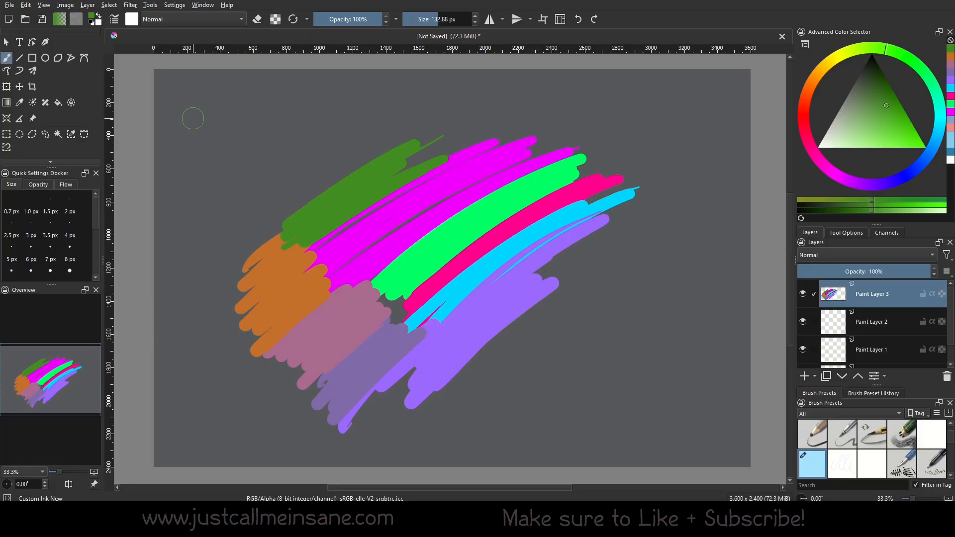
Try a yellow-green in the color selector, then settle on a saturated turquoise green
{"action": "mouse_move", "coordinate": [861, 188]}
{"action": "left_mouse_down"}
{"action": "mouse_move", "coordinate": [933, 137]}
{"action": "mouse_move", "coordinate": [814, 133]}
{"action": "mouse_move", "coordinate": [898, 66]}
{"action": "mouse_move", "coordinate": [834, 87]}
{"action": "mouse_move", "coordinate": [860, 70]}
{"action": "left_mouse_up"}
{"action": "mouse_move", "coordinate": [885, 114]}
{"action": "left_mouse_down"}
{"action": "mouse_move", "coordinate": [885, 134]}
{"action": "mouse_move", "coordinate": [889, 119]}
{"action": "left_mouse_up"}
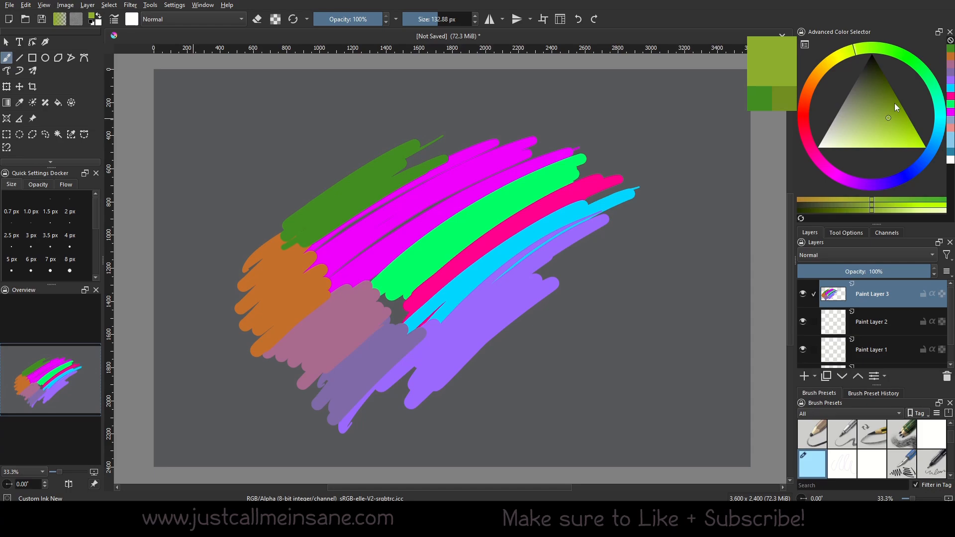
{"action": "left_click", "coordinate": [903, 136]}
{"action": "left_click", "coordinate": [935, 89]}
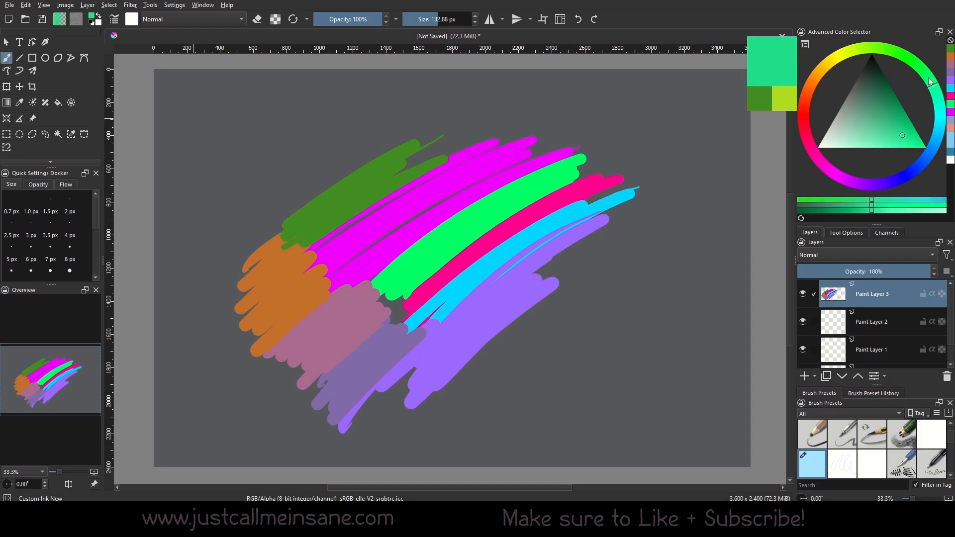
Toggle soft proofing on and off to compare the painted strokes' RGB colors with their print preview
{"action": "left_click", "coordinate": [65, 6]}
{"action": "mouse_move", "coordinate": [44, 6]}
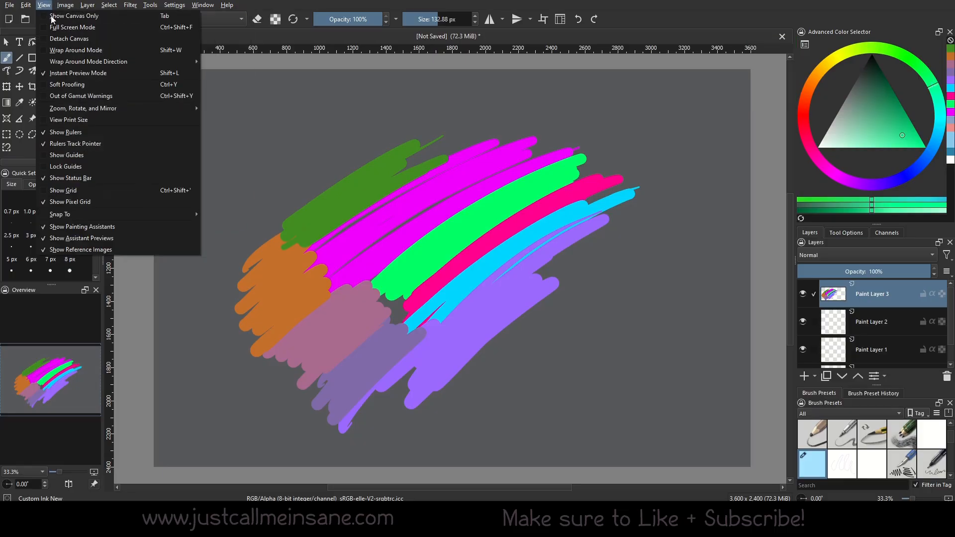
{"action": "left_click", "coordinate": [44, 84]}
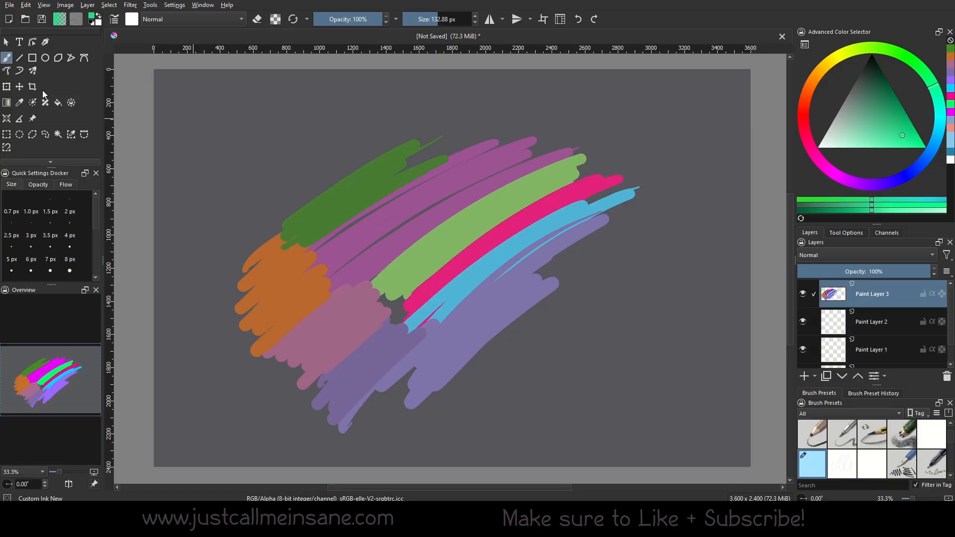
{"action": "key", "text": "ctrl+y"}
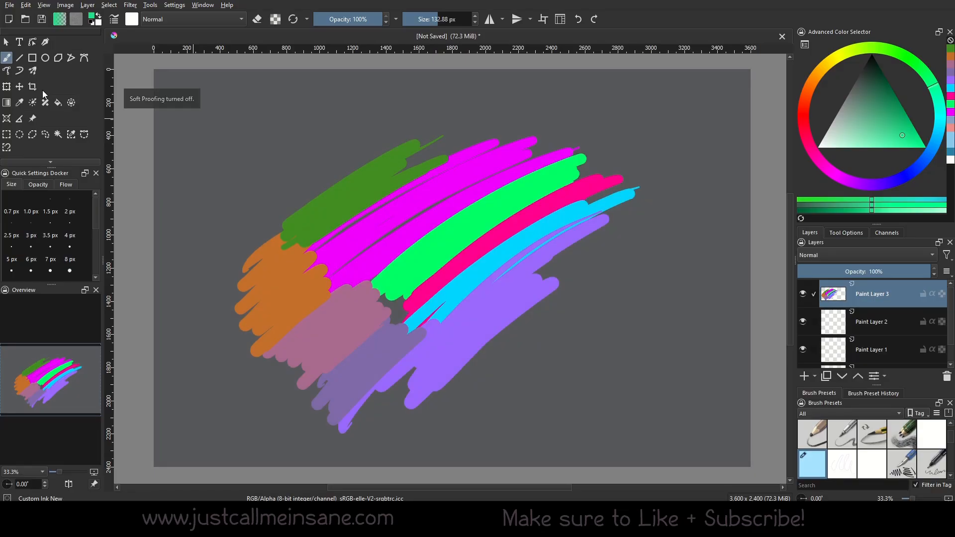
{"action": "key", "text": "ctrl+y"}
{"action": "key", "text": "ctrl+y"}
Sample the magenta from the painted strokes and select its fully saturated tone in the color selector
{"action": "left_click", "coordinate": [805, 45]}
{"action": "left_click", "coordinate": [626, 102]}
{"action": "left_click", "coordinate": [444, 179], "text": "ctrl"}
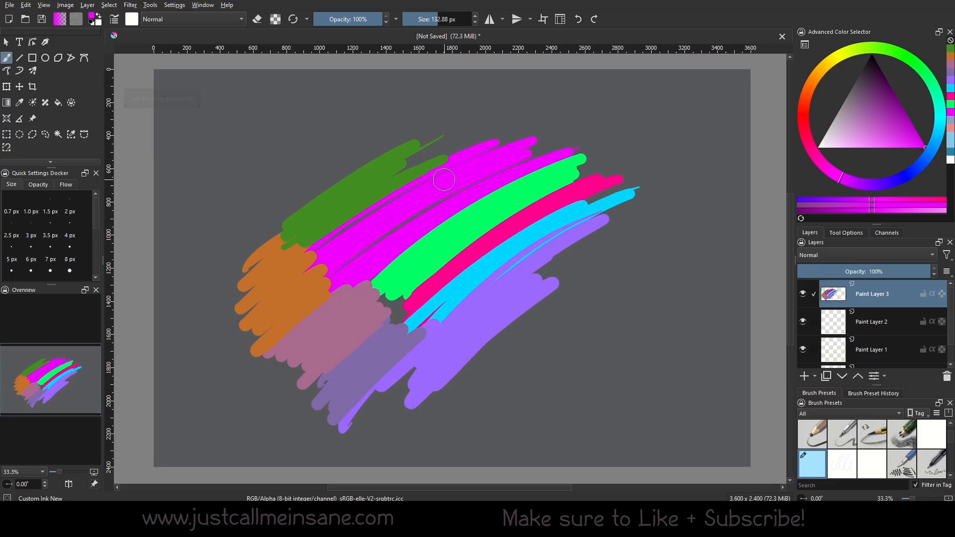
{"action": "left_click", "coordinate": [926, 147]}
Set the color selector's separate color space model from RGB/Alpha to CMYK/Alpha
{"action": "left_click", "coordinate": [805, 45]}
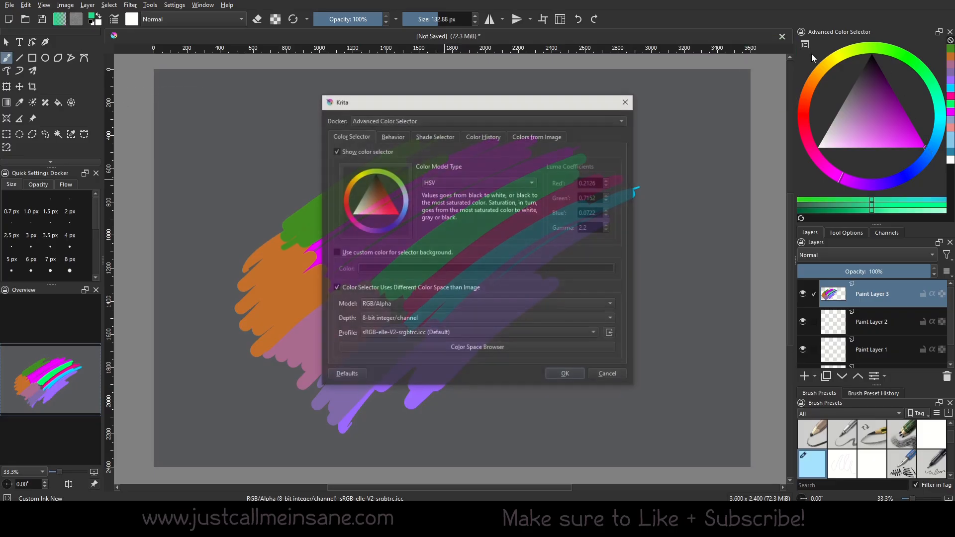
{"action": "left_click", "coordinate": [434, 304]}
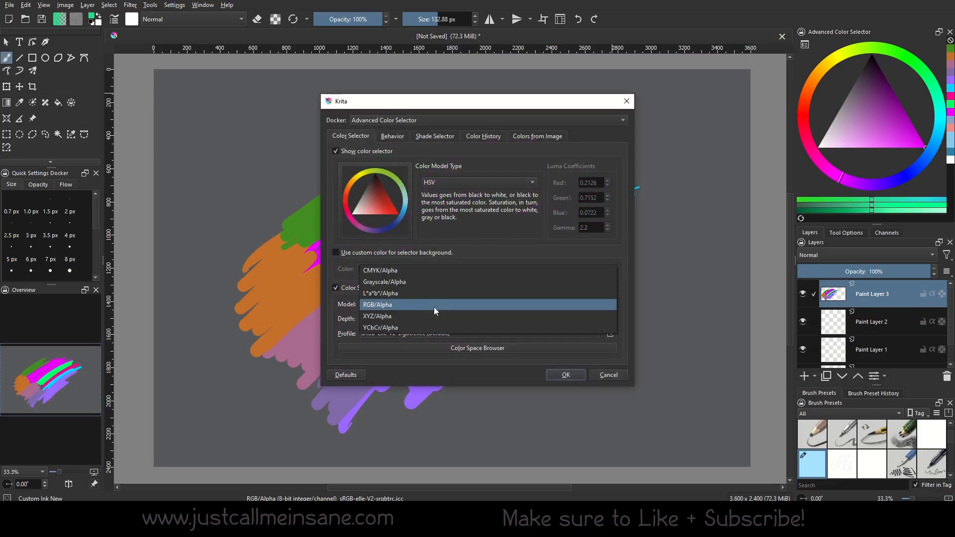
{"action": "left_click", "coordinate": [418, 271]}
{"action": "left_click", "coordinate": [566, 375]}
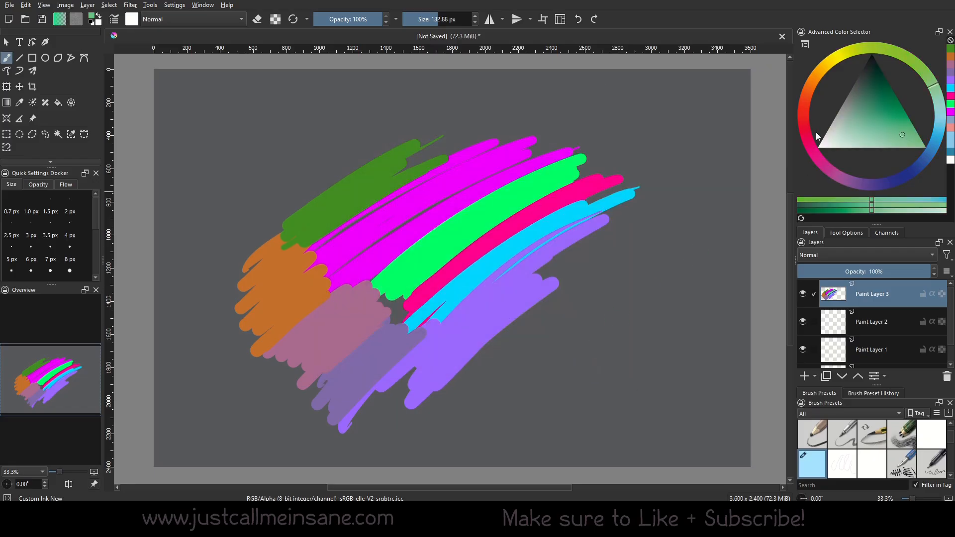
Paint a muted purple patch at the magenta strokes' upper end with a 218.54 px brush, then extend it with soft proofing turned on
{"action": "left_click", "coordinate": [834, 169]}
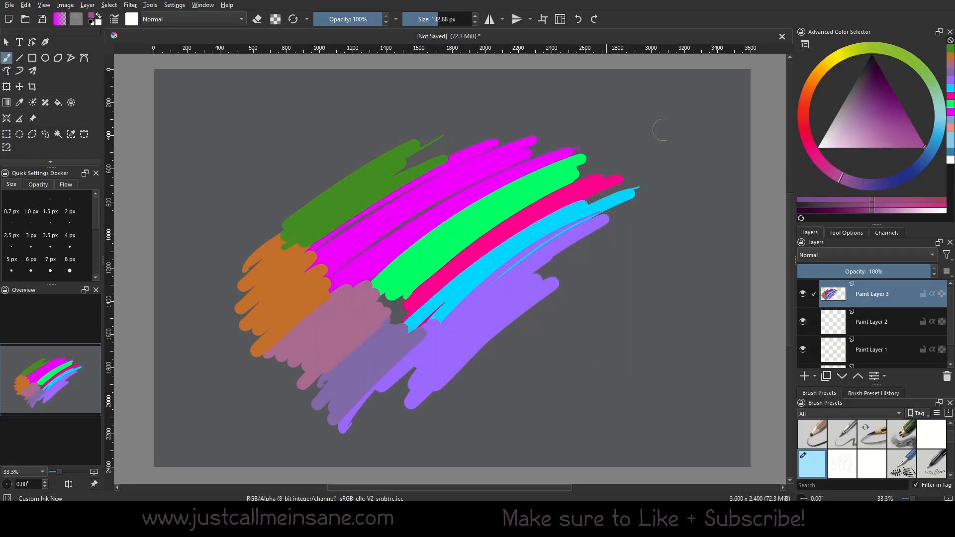
{"action": "left_click", "coordinate": [921, 148]}
{"action": "left_click_drag", "start_coordinate": [495, 217], "coordinate": [536, 216]}
{"action": "mouse_move", "coordinate": [539, 136]}
{"action": "left_mouse_down"}
{"action": "mouse_move", "coordinate": [508, 145]}
{"action": "mouse_move", "coordinate": [513, 127]}
{"action": "mouse_move", "coordinate": [562, 114]}
{"action": "left_mouse_up"}
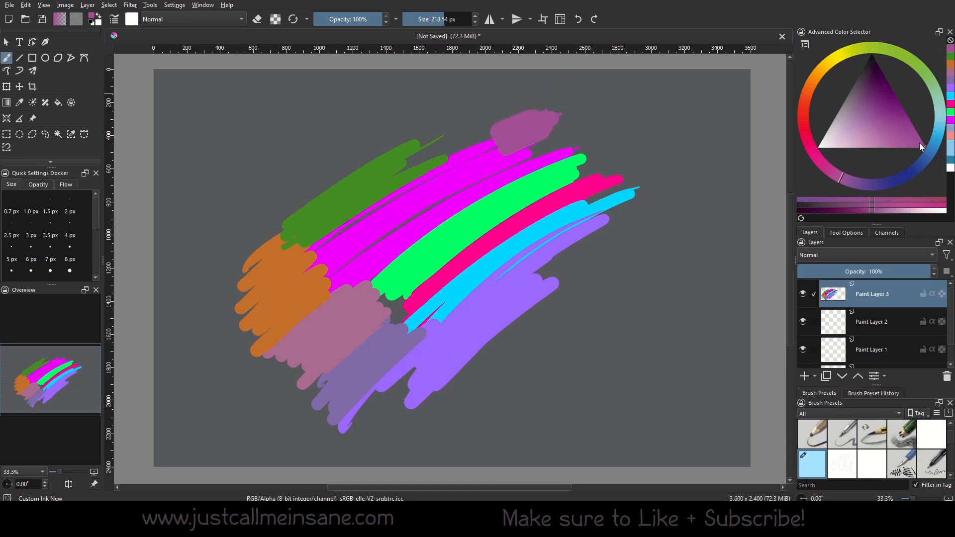
{"action": "key", "text": "ctrl+y"}
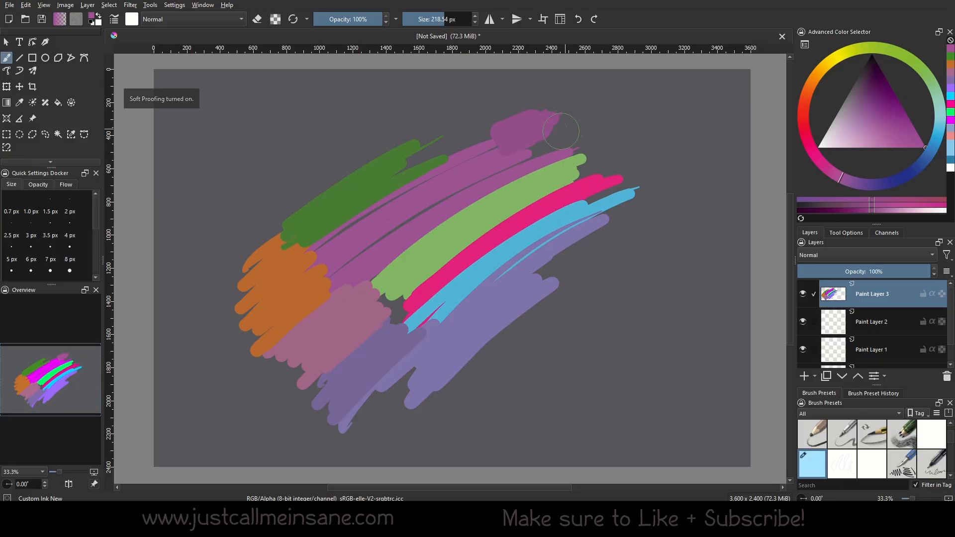
{"action": "left_click_drag", "start_coordinate": [547, 123], "coordinate": [550, 118]}
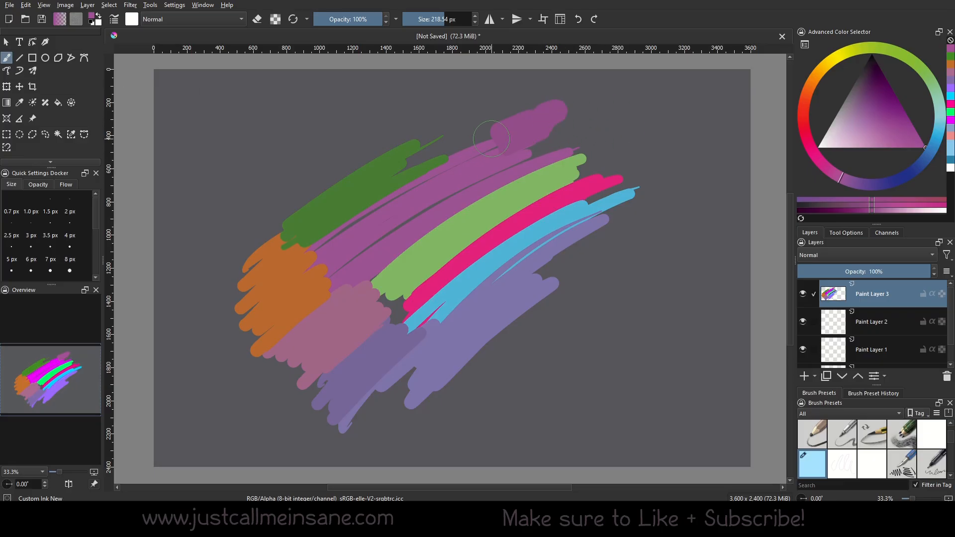
Sample the magenta from the strokes, paint it beside the purple patch and over the magenta band, and turn soft proofing off
{"action": "left_click", "coordinate": [486, 163], "text": "ctrl"}
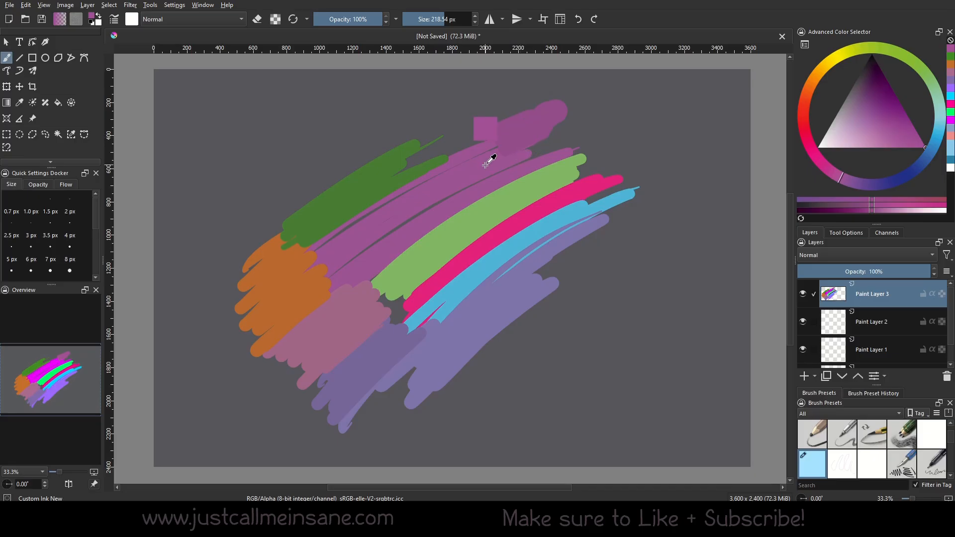
{"action": "mouse_move", "coordinate": [549, 131]}
{"action": "left_mouse_down"}
{"action": "mouse_move", "coordinate": [604, 109]}
{"action": "mouse_move", "coordinate": [542, 137]}
{"action": "left_mouse_up"}
{"action": "mouse_move", "coordinate": [496, 169]}
{"action": "left_mouse_down"}
{"action": "mouse_move", "coordinate": [383, 232]}
{"action": "mouse_move", "coordinate": [441, 197]}
{"action": "mouse_move", "coordinate": [442, 177]}
{"action": "left_mouse_up"}
{"action": "key", "text": "ctrl+y"}
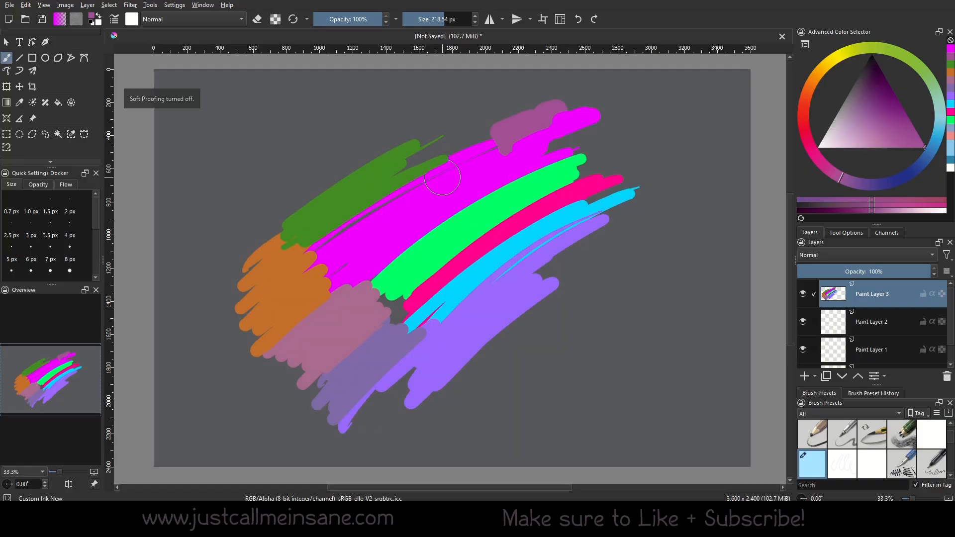
Toggle soft proofing repeatedly to compare the purple patch with the neighbouring magenta strokes, leaving it turned on
{"action": "left_click", "coordinate": [43, 5]}
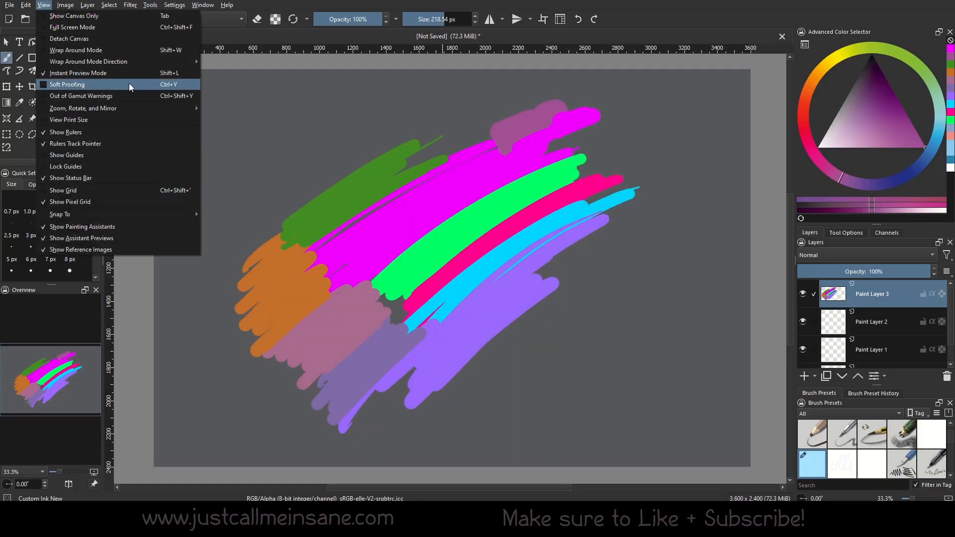
{"action": "left_click", "coordinate": [149, 84]}
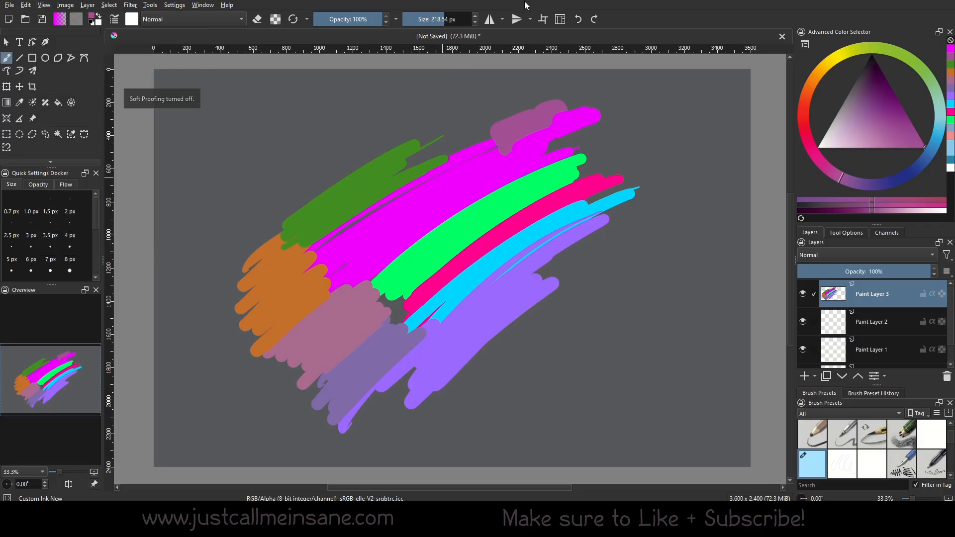
{"action": "key", "text": "ctrl+y"}
{"action": "key", "text": "ctrl+y"}
{"action": "key", "text": "ctrl+y"}
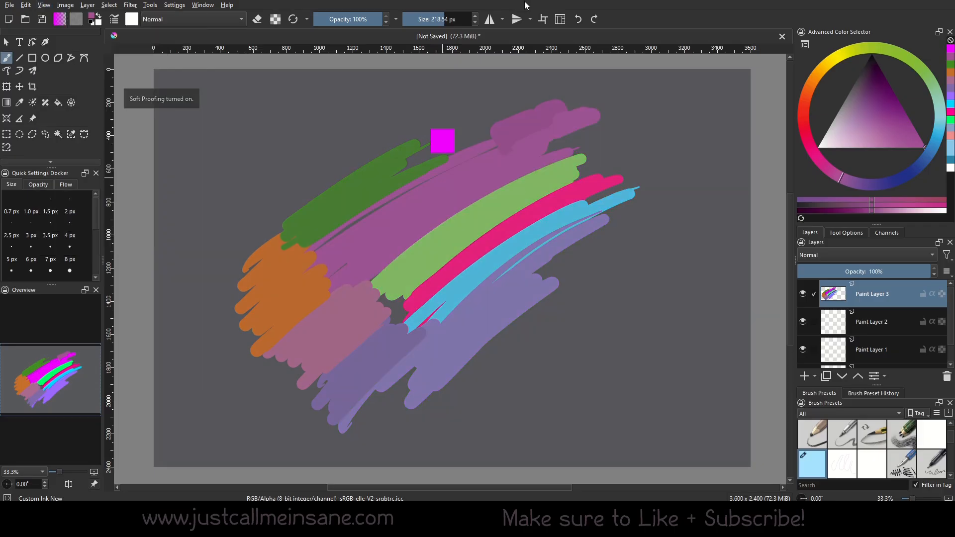